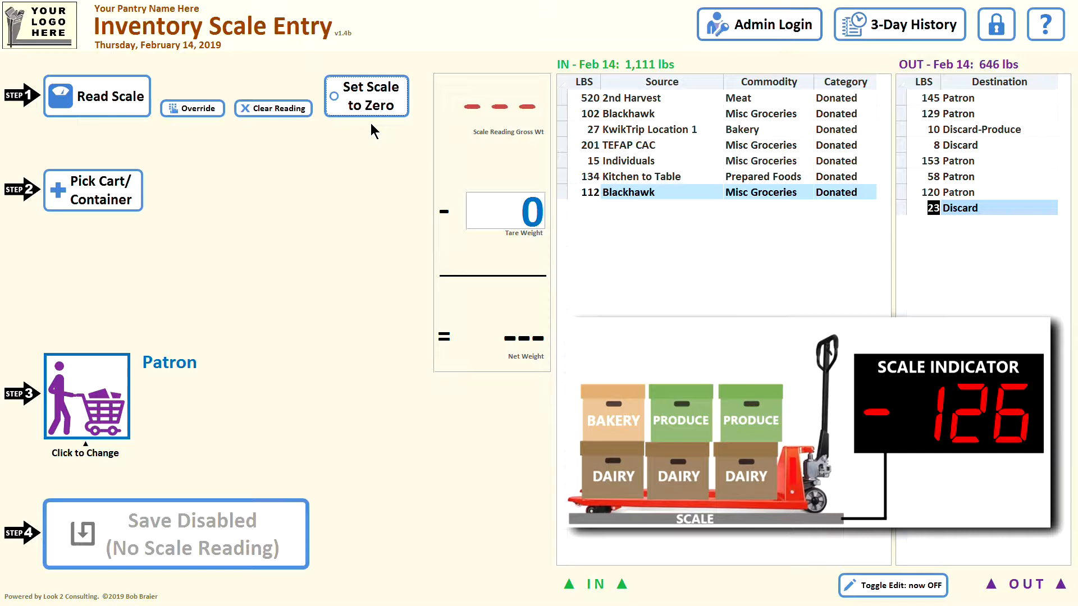
Read the scale weight and deduct the tare of two Black Crate / Bucket / Box containers
left_click(97, 103)
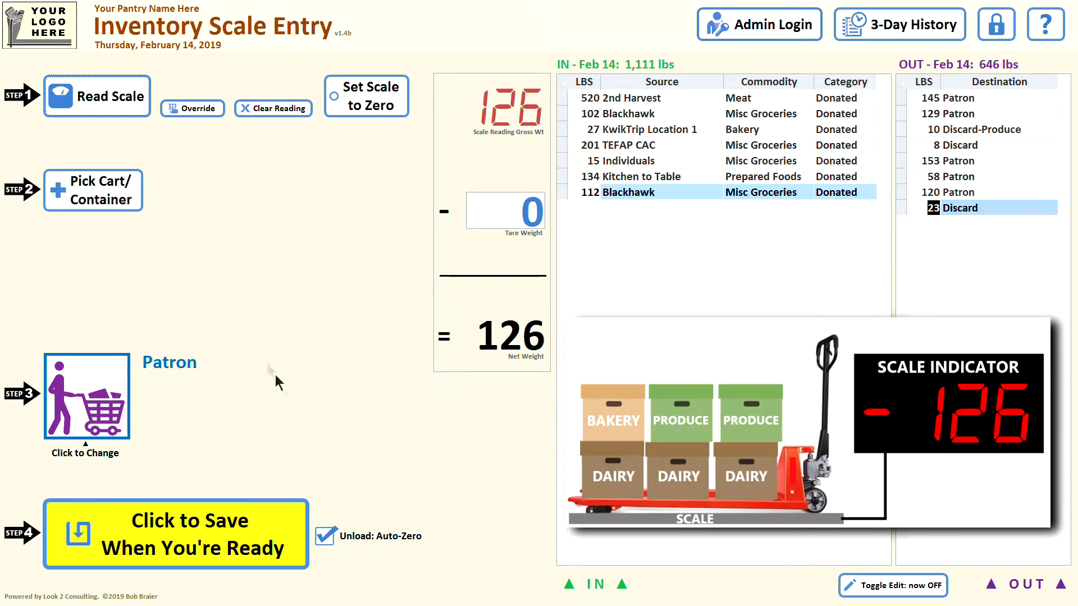
left_click(101, 186)
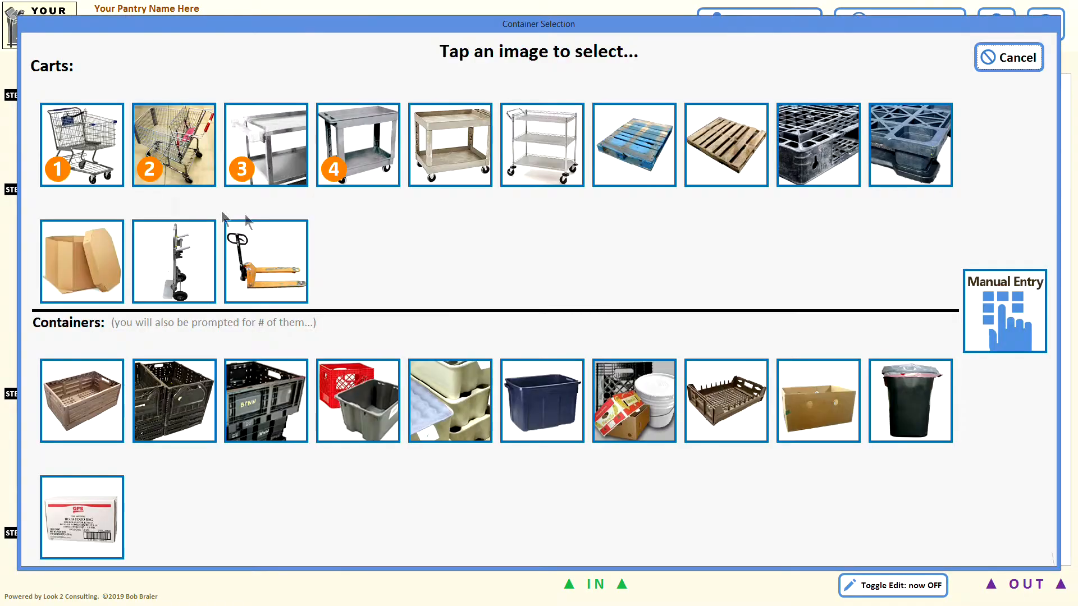
left_click(640, 396)
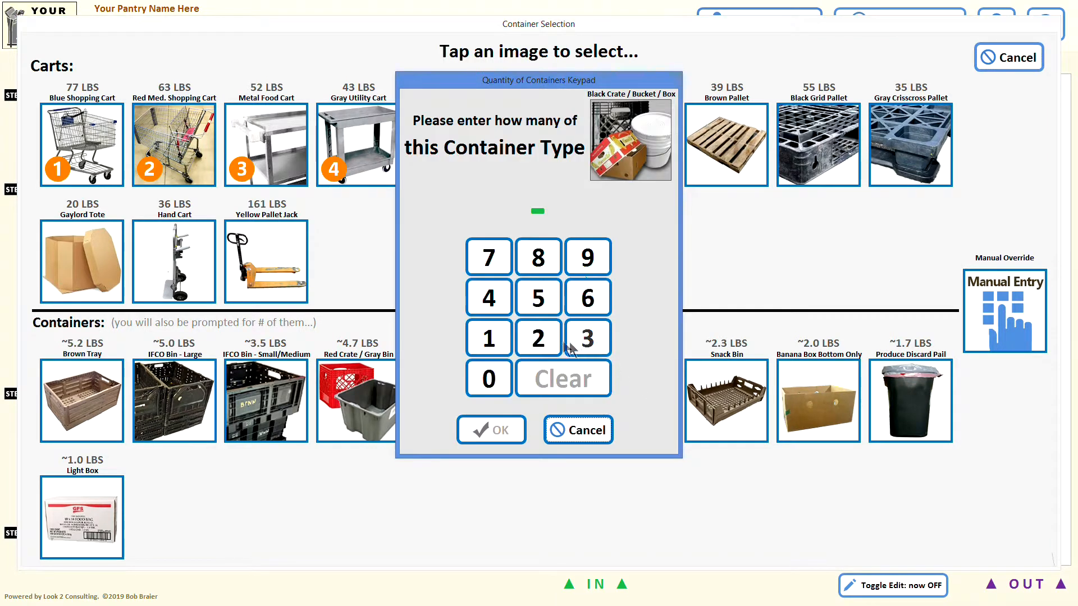
left_click(539, 338)
left_click(495, 430)
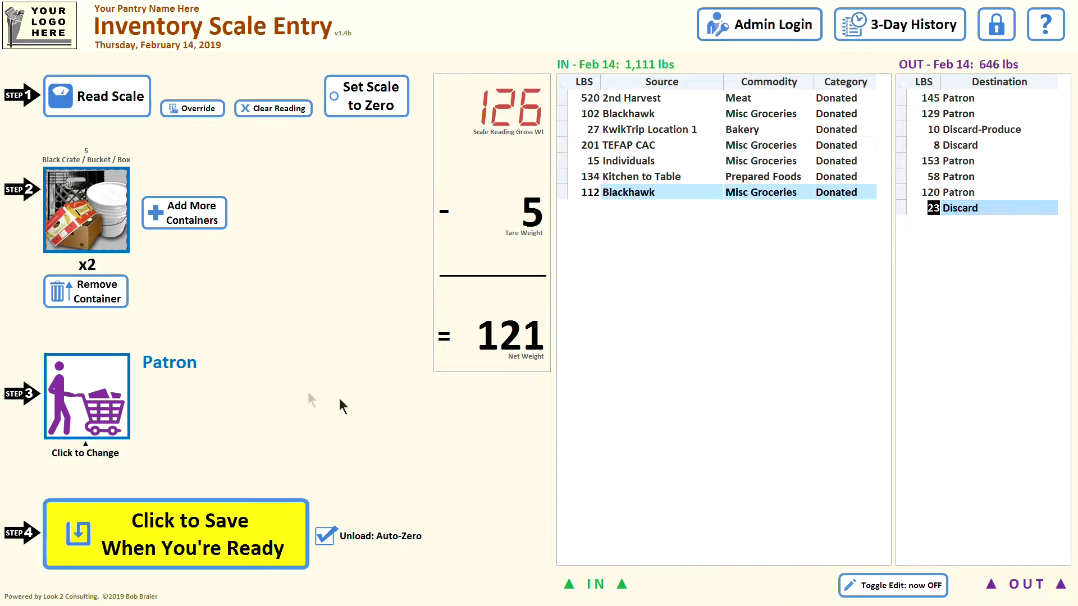
Change the source to 2nd Harvest with Meat as the commodity and save the weight entry
left_click(84, 382)
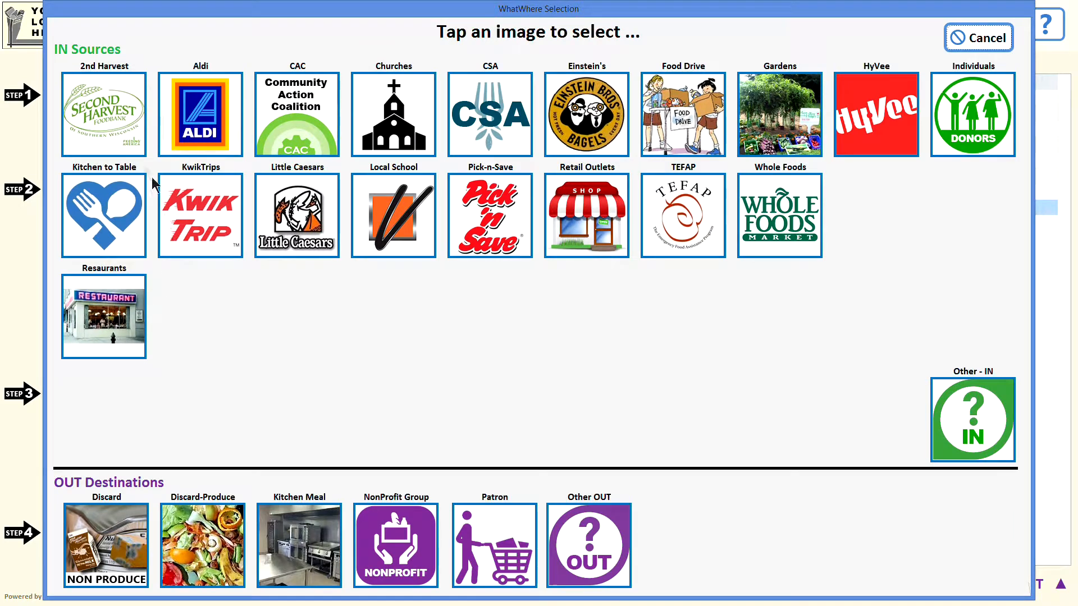
left_click(114, 122)
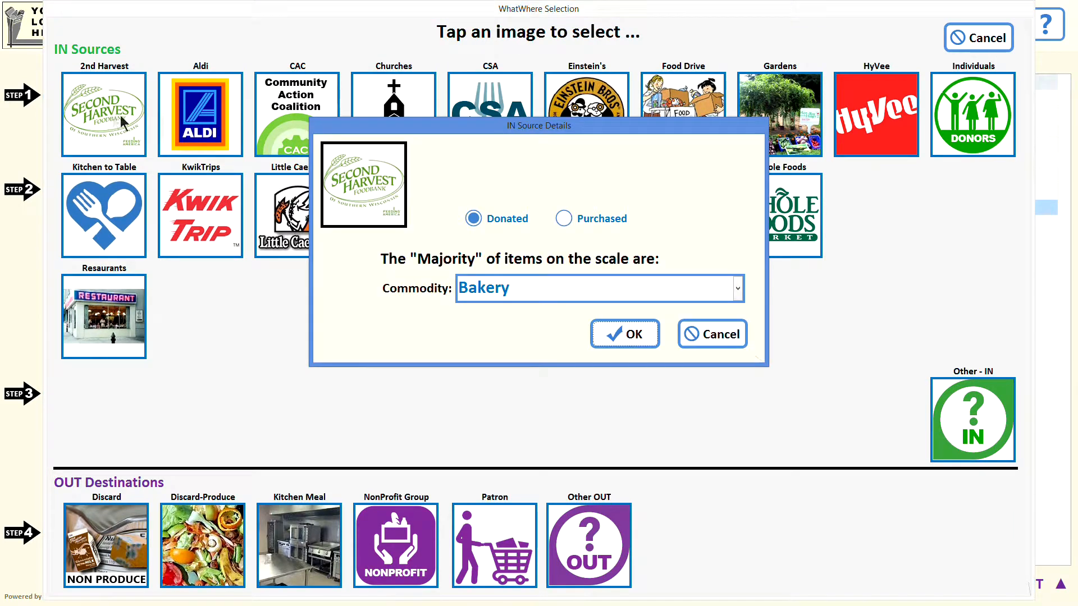
left_click(738, 290)
left_click(673, 360)
left_click(629, 335)
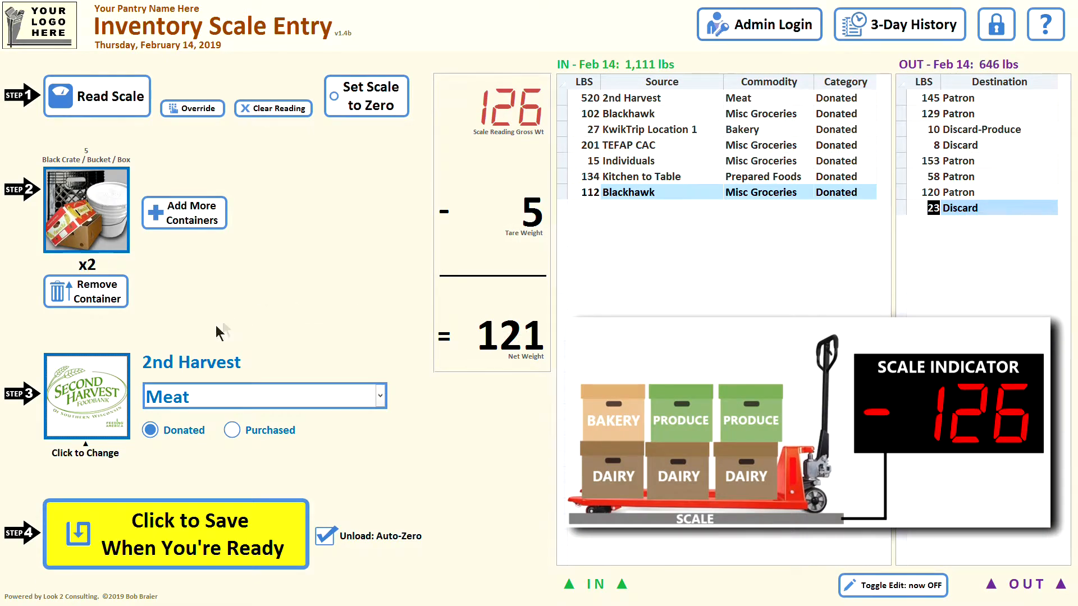
left_click(137, 533)
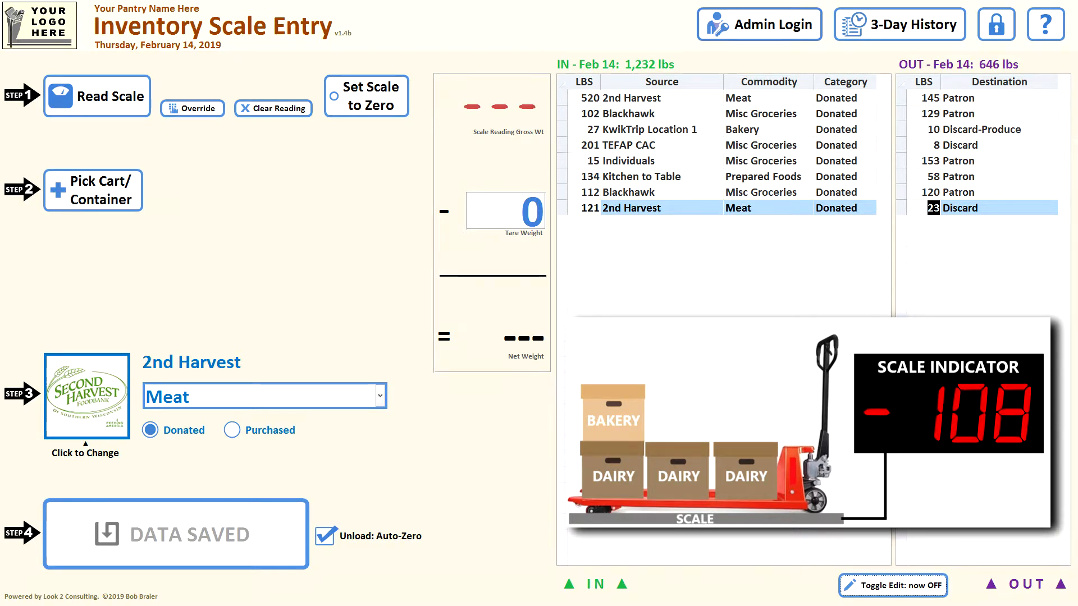
Read the scale for the second unloaded batch and deduct the tare of two Black Crate / Bucket / Box containers
left_click(107, 110)
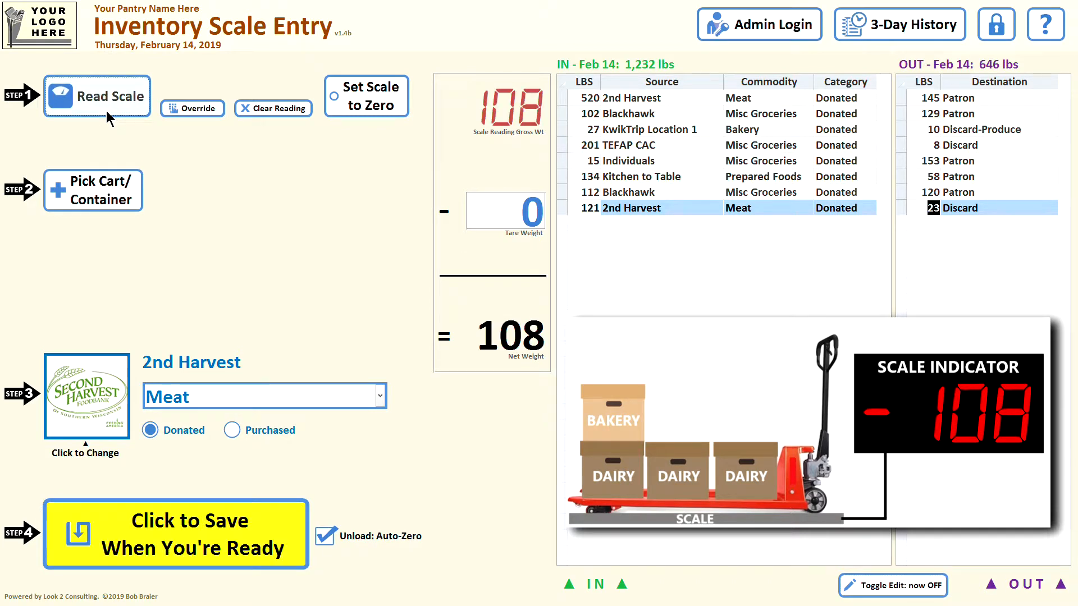
left_click(108, 201)
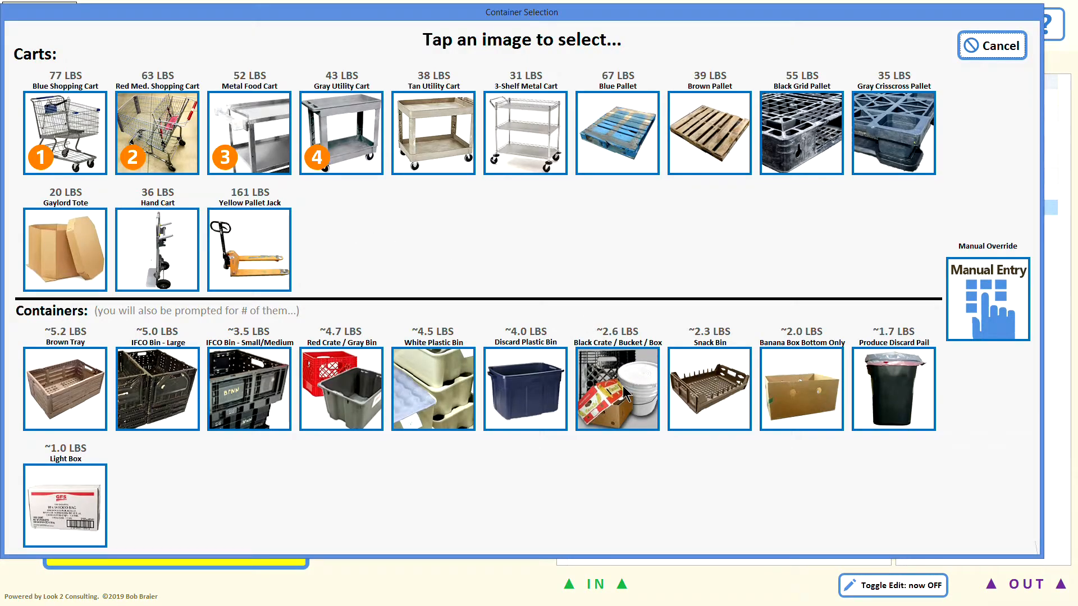
left_click(621, 388)
left_click(437, 327)
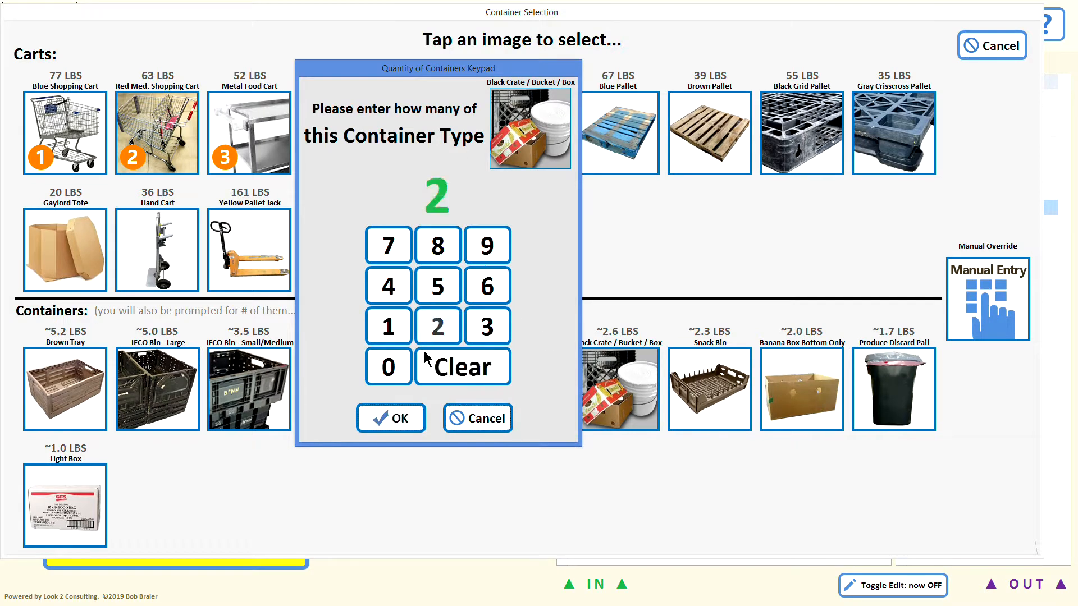
left_click(394, 417)
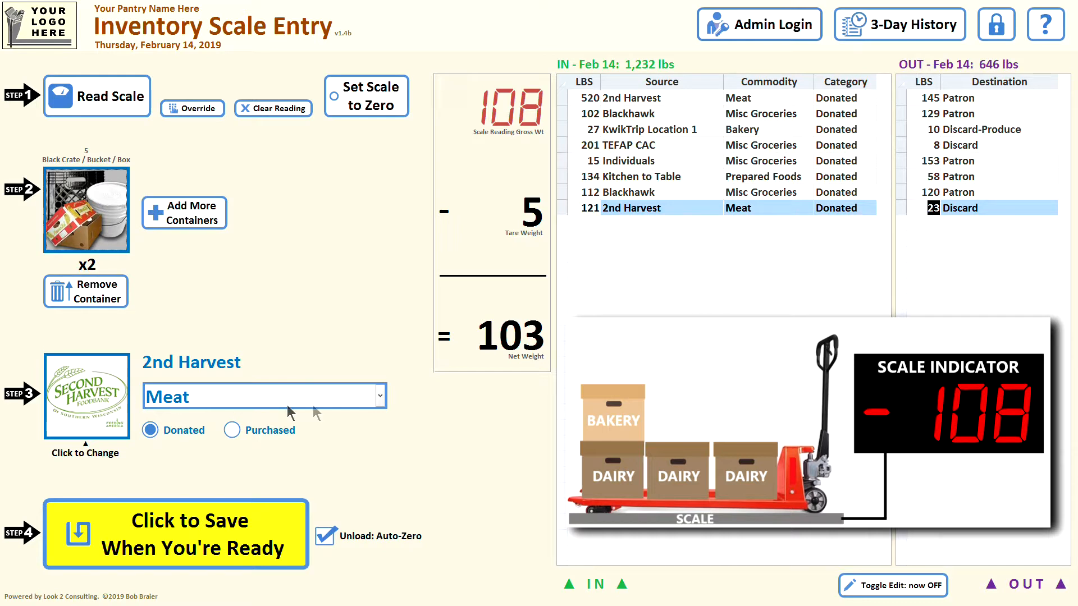
Set the commodity of the 2nd Harvest entry to Produce and save it
left_click(381, 396)
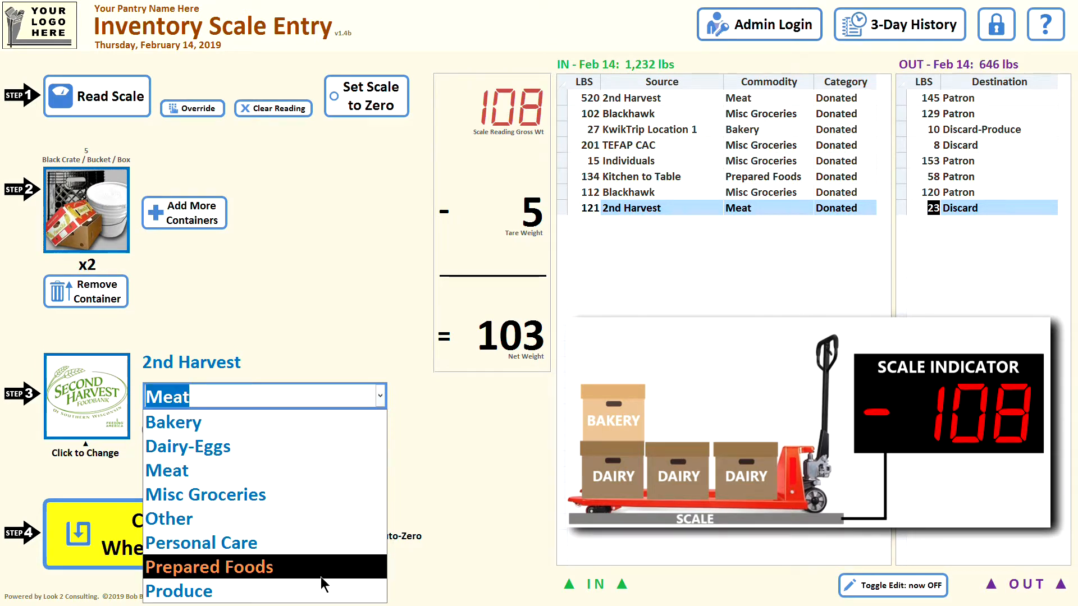
left_click(324, 591)
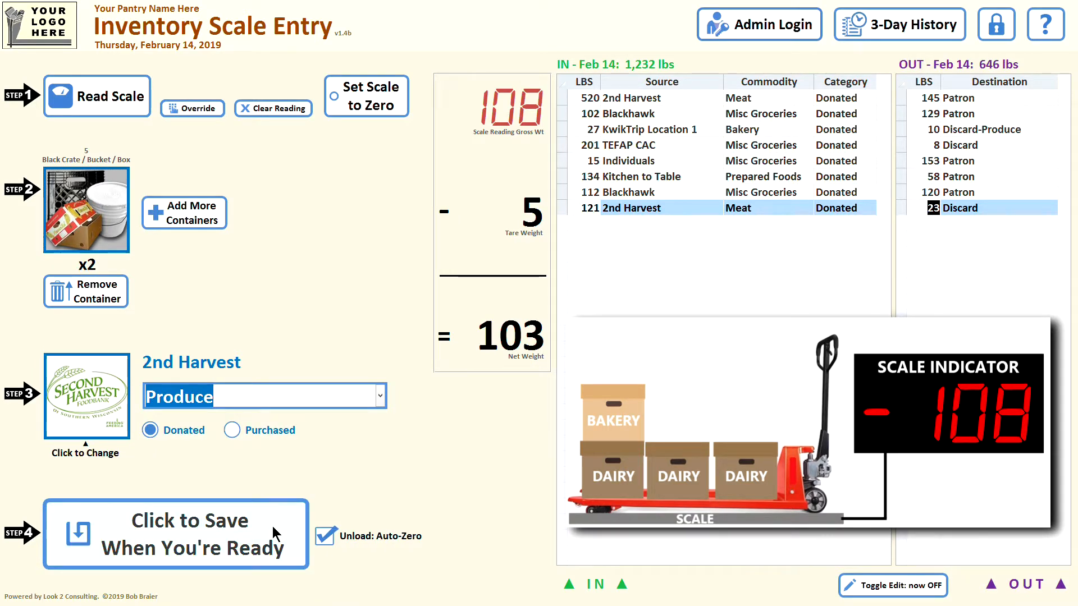
left_click(156, 518)
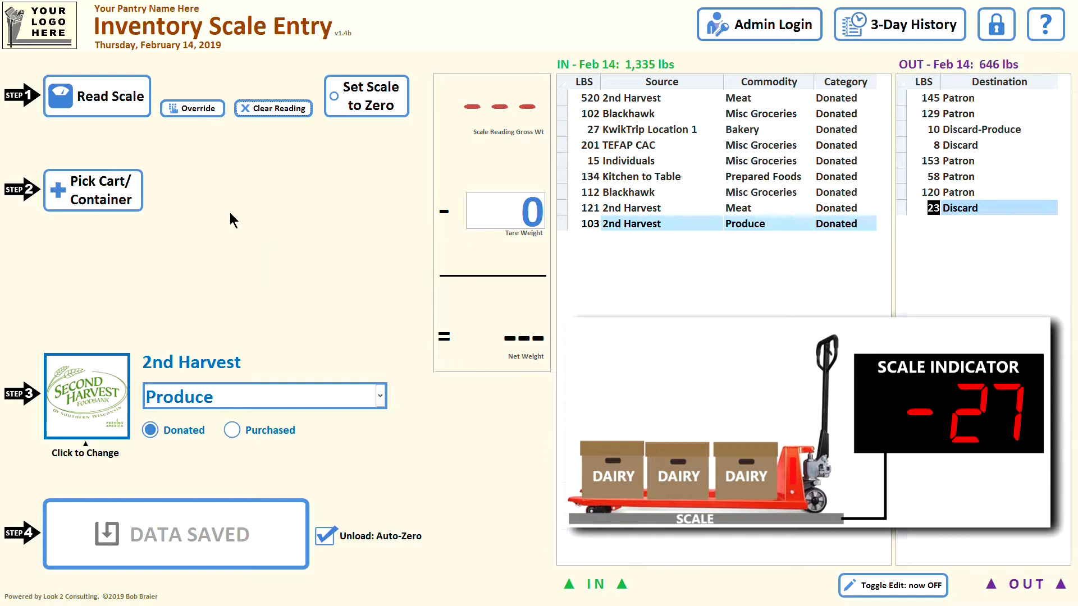
Read the scale for the next unloaded box and deduct the tare of one Black Crate / Bucket / Box container
left_click(103, 108)
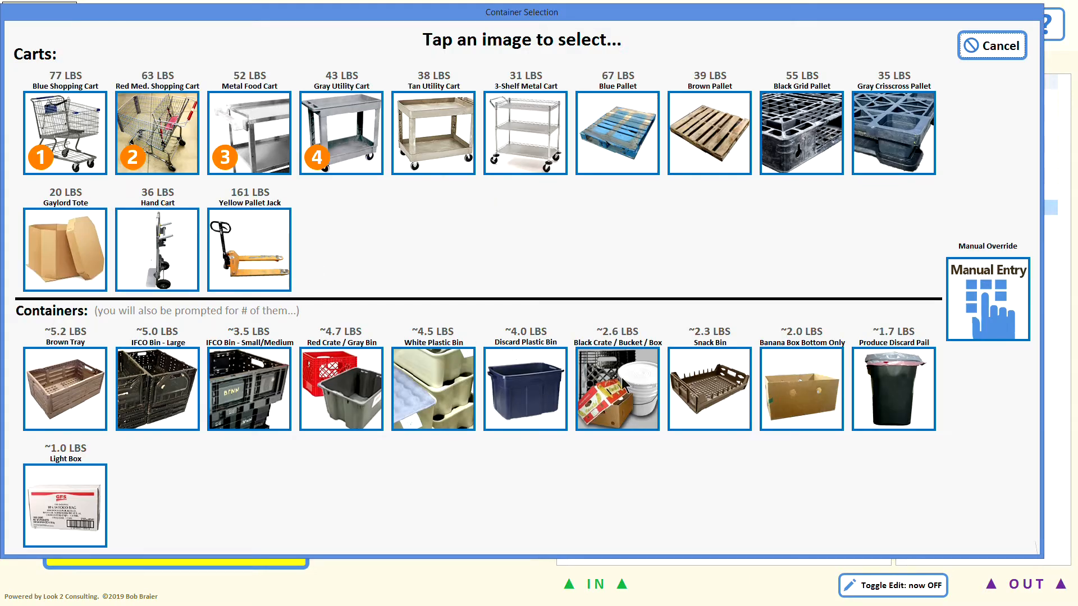
left_click(610, 377)
left_click(389, 336)
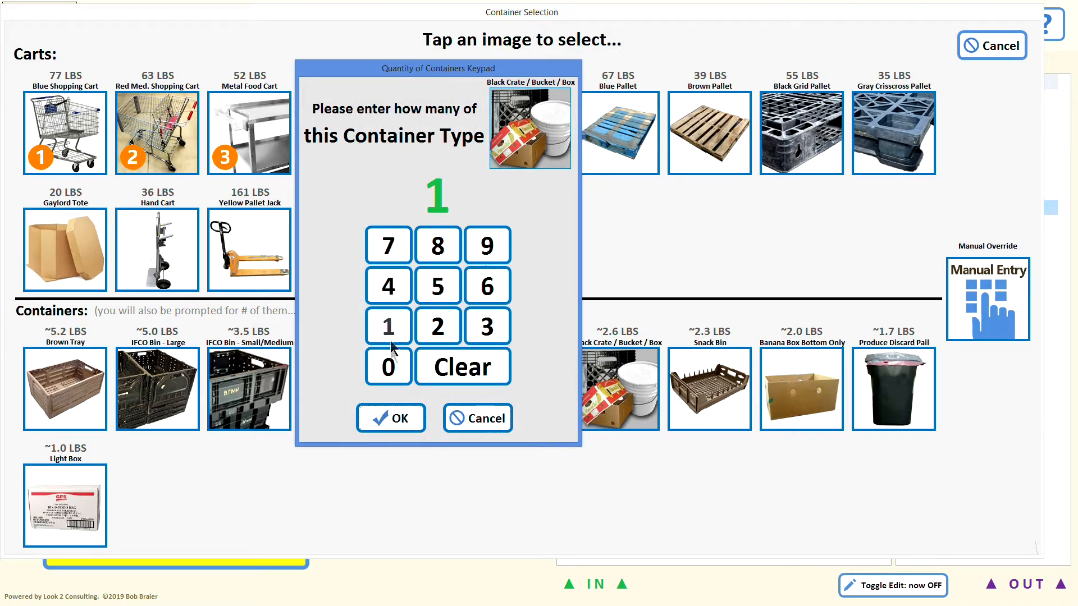
left_click(388, 416)
Set the commodity of the 2nd Harvest entry to Bakery and save it
left_click(381, 398)
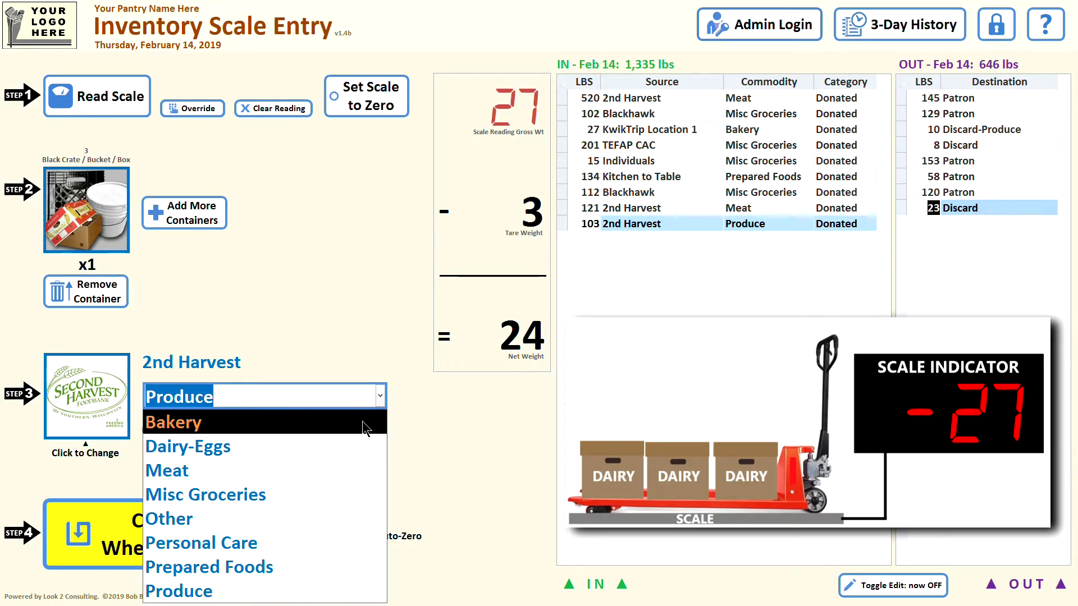
left_click(365, 423)
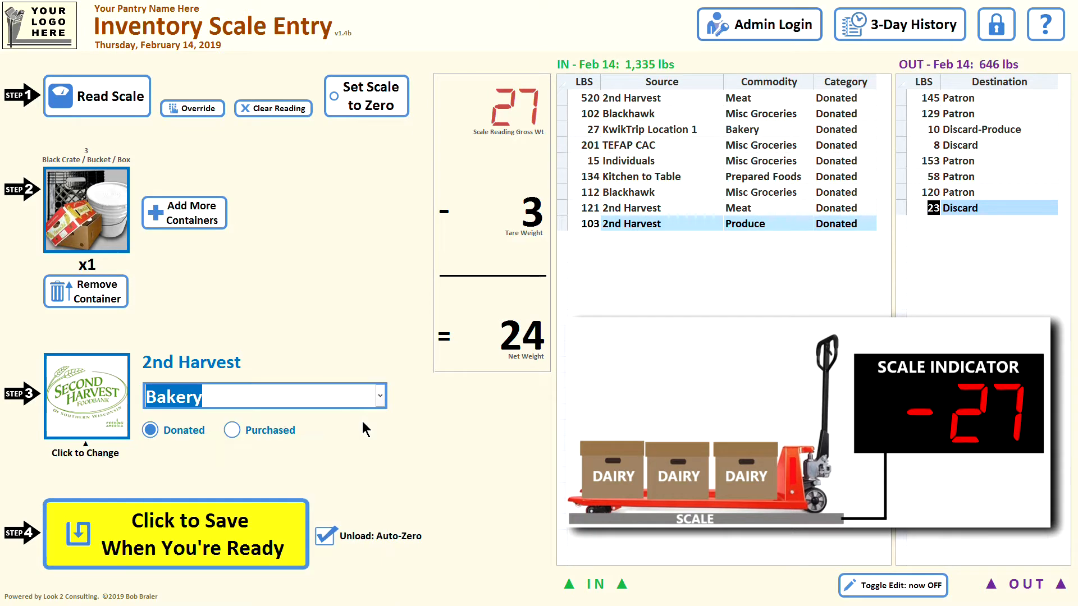
left_click(150, 531)
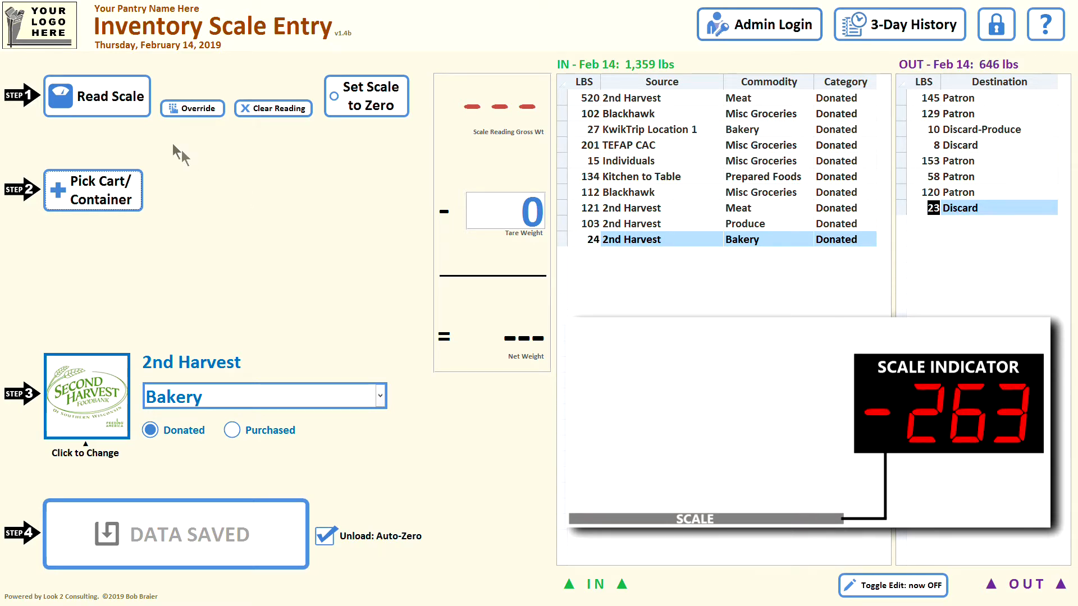
Read the scale for the last load and deduct the tare of three Black Crate / Bucket / Box containers and one Yellow Pallet Jack
left_click(112, 115)
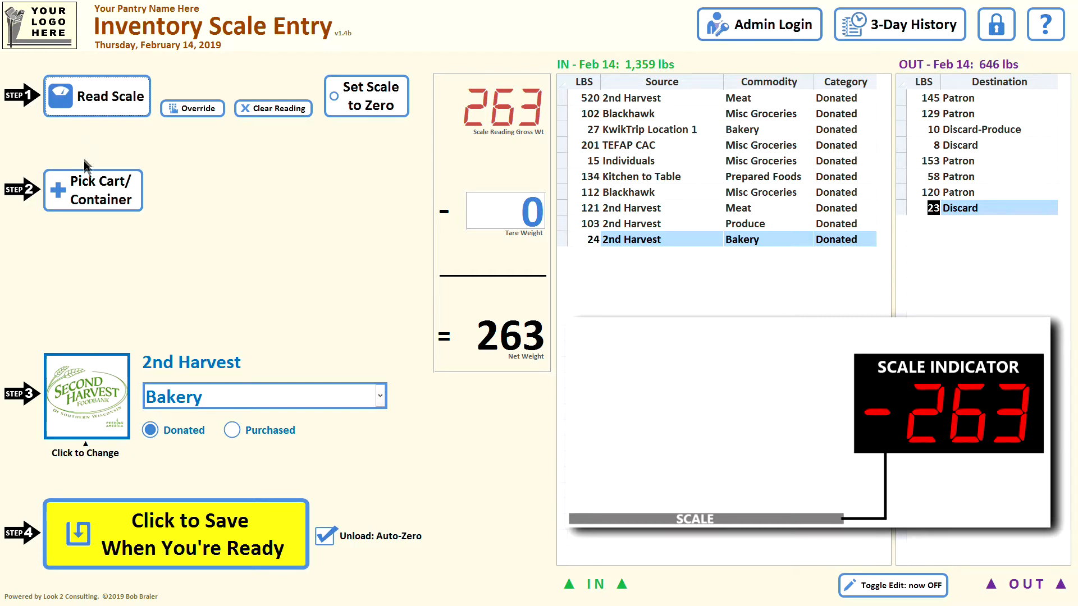
left_click(83, 193)
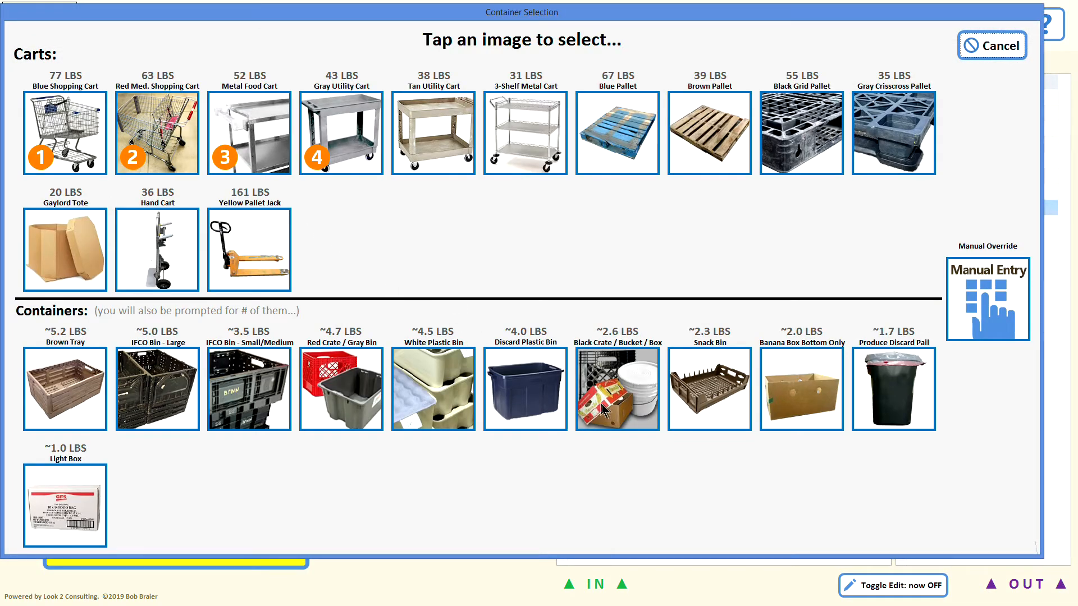
left_click(609, 409)
left_click(488, 327)
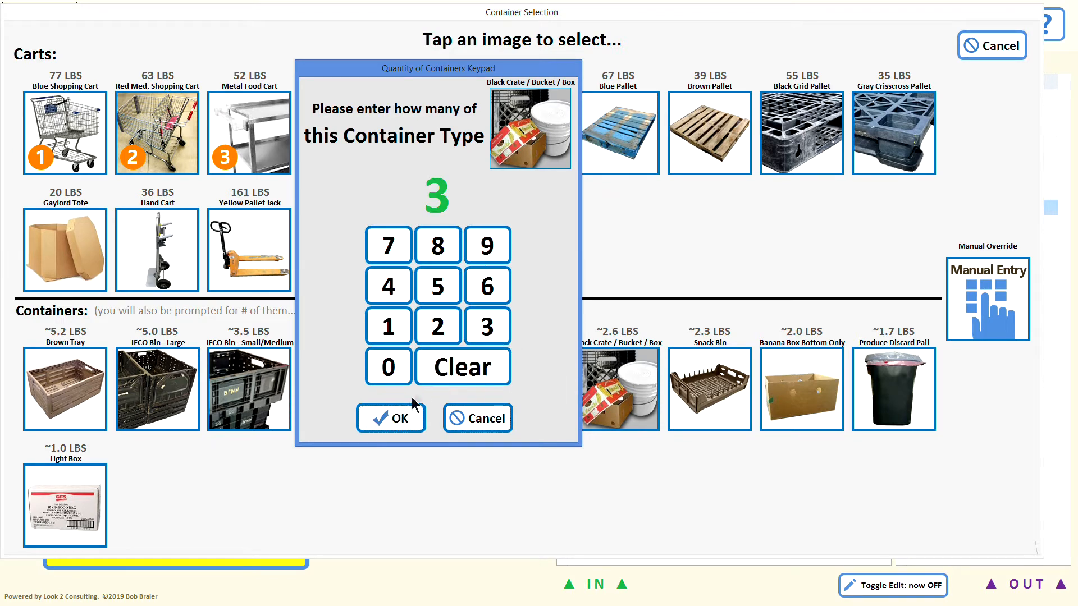
left_click(403, 417)
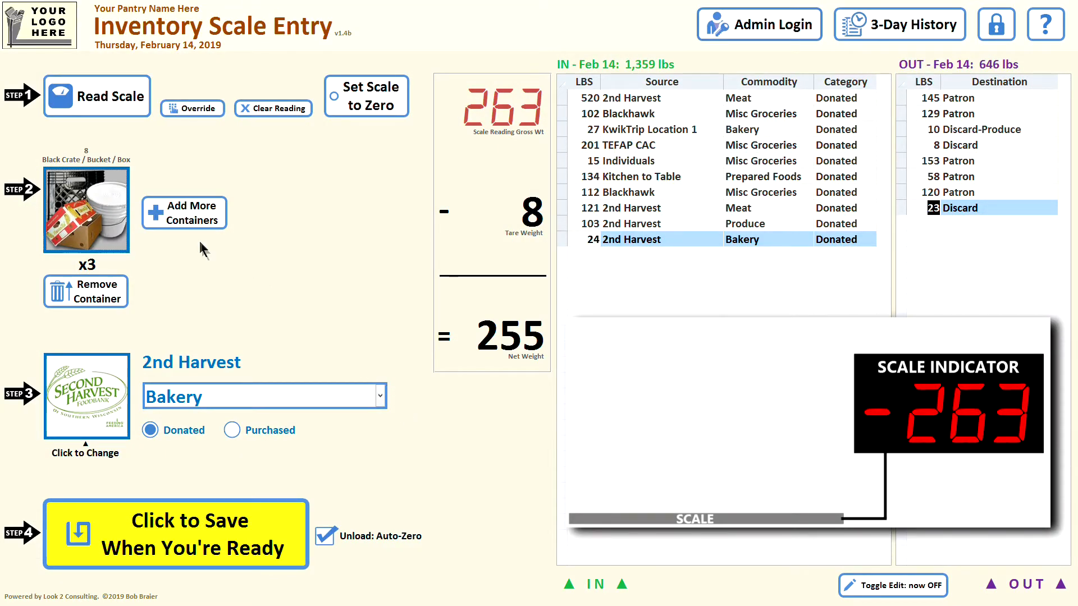
left_click(193, 225)
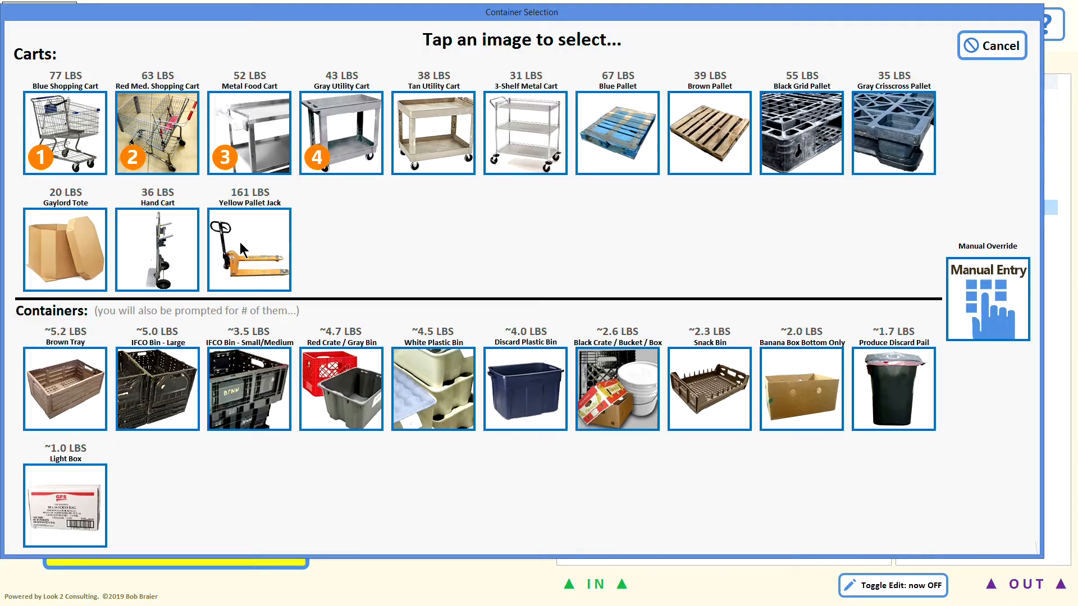
left_click(240, 242)
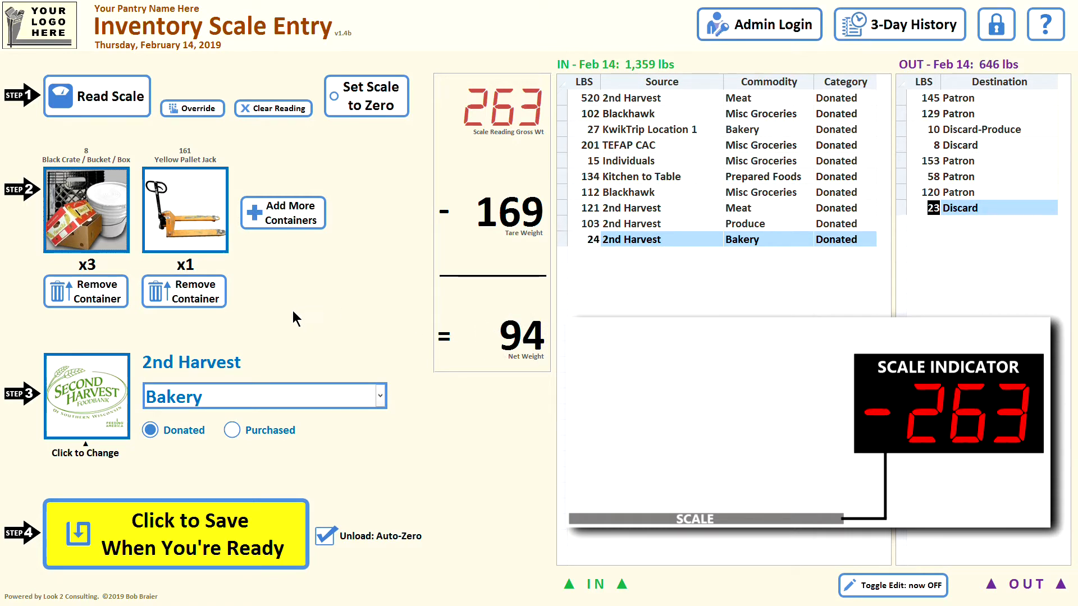
Set the commodity of the 2nd Harvest entry to Dairy-Eggs and save it
left_click(380, 396)
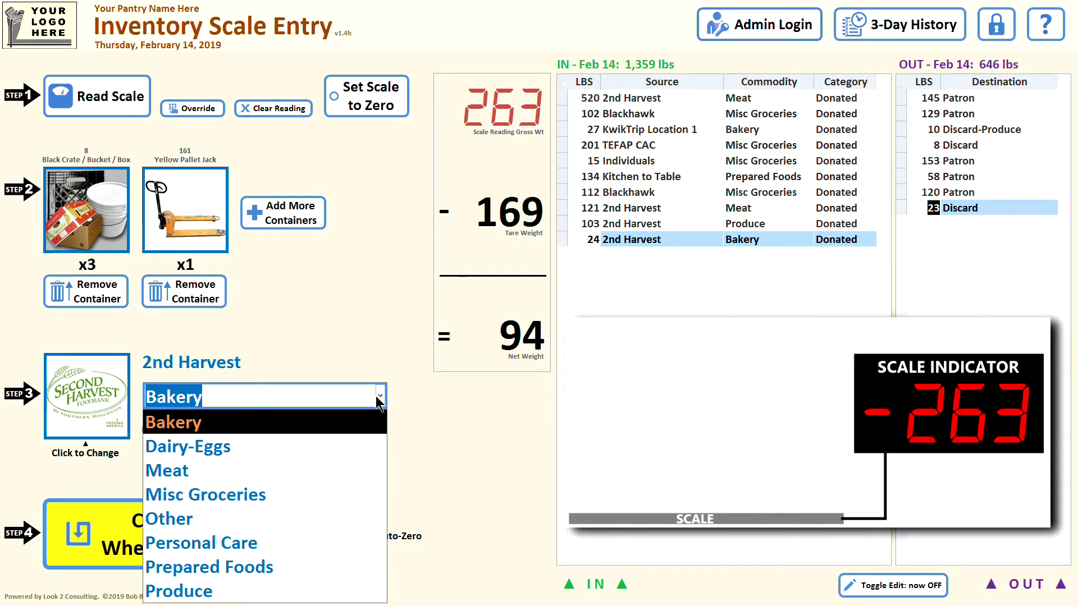
left_click(365, 443)
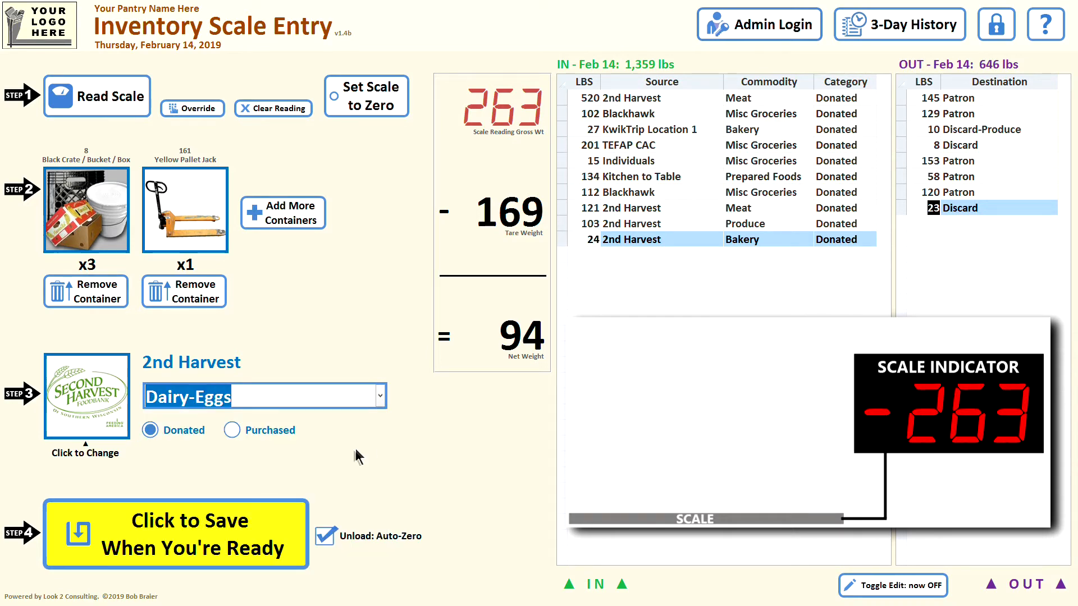
left_click(210, 517)
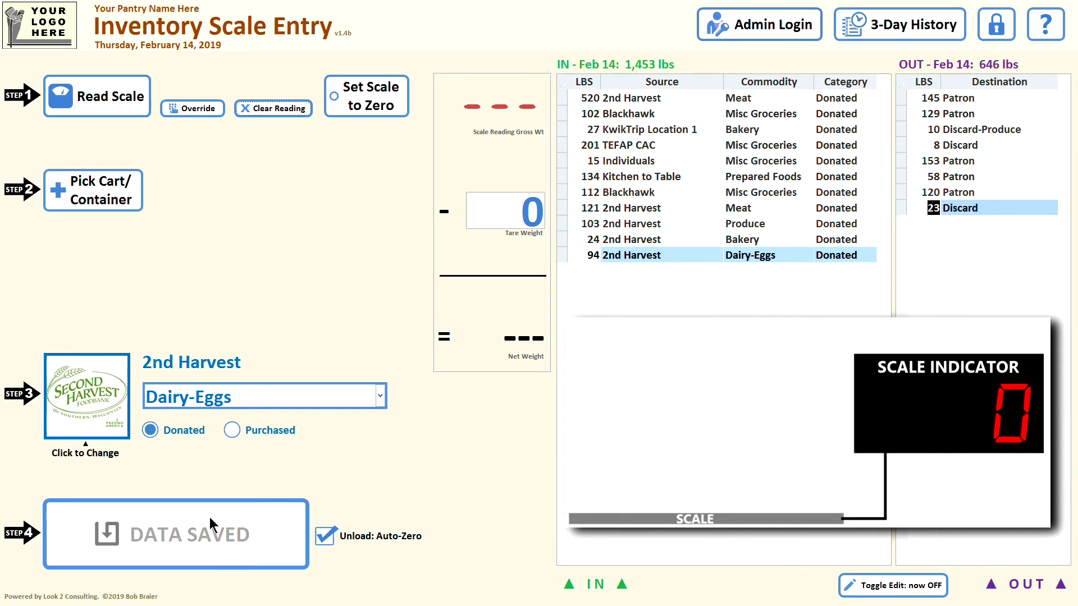